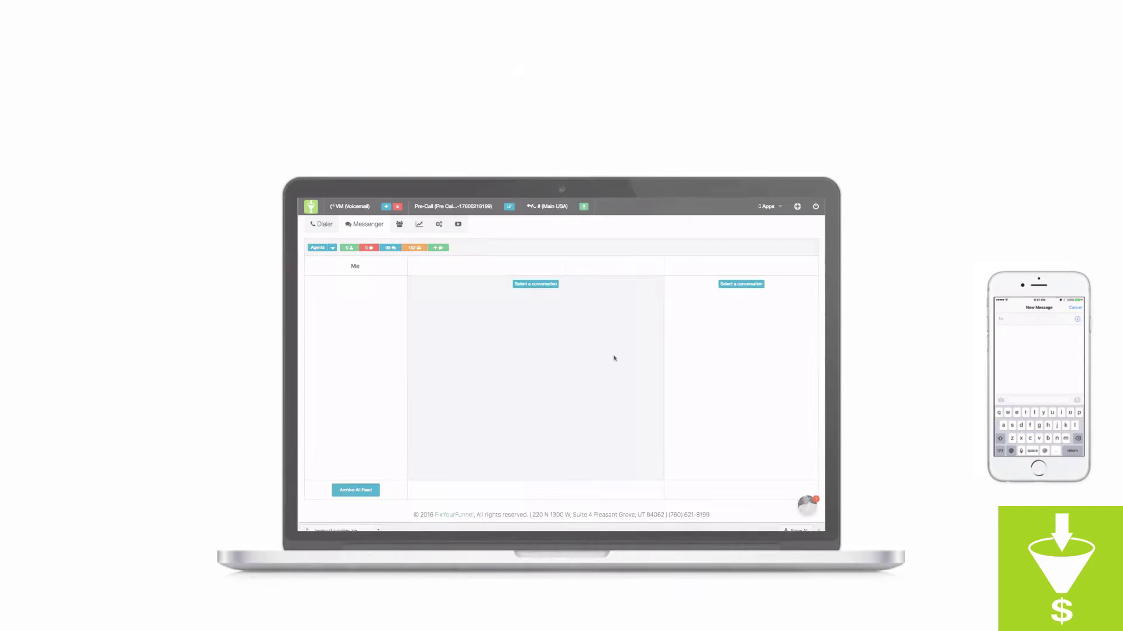
# Step: Claim the unassigned conversation and reply asking how the contact plans to use texting
pyautogui.click(370, 248)
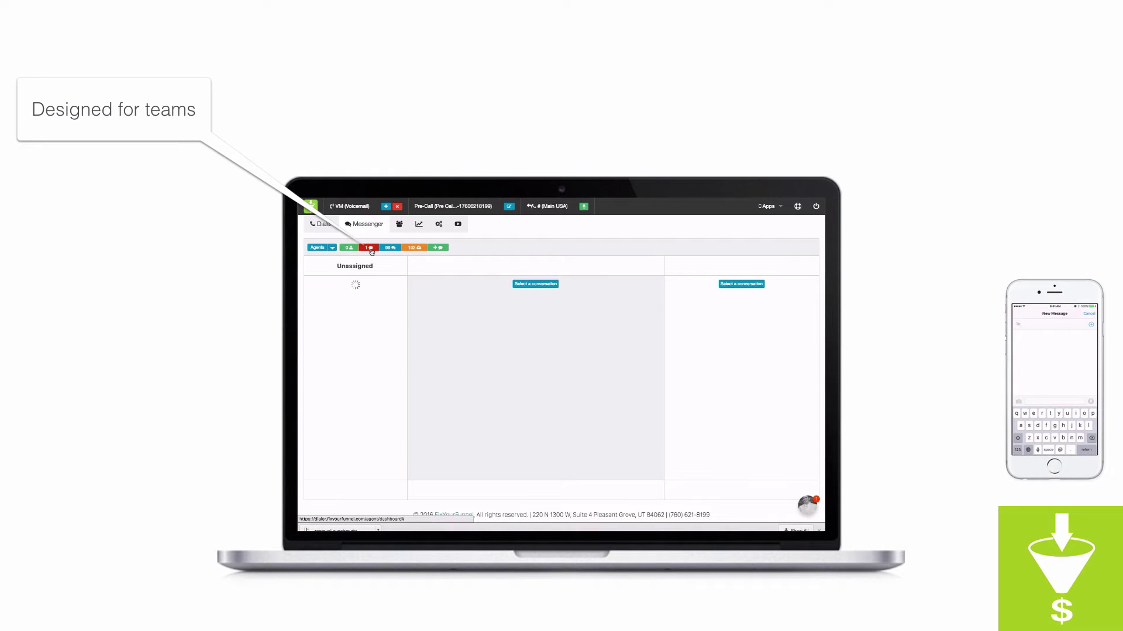
pyautogui.click(376, 289)
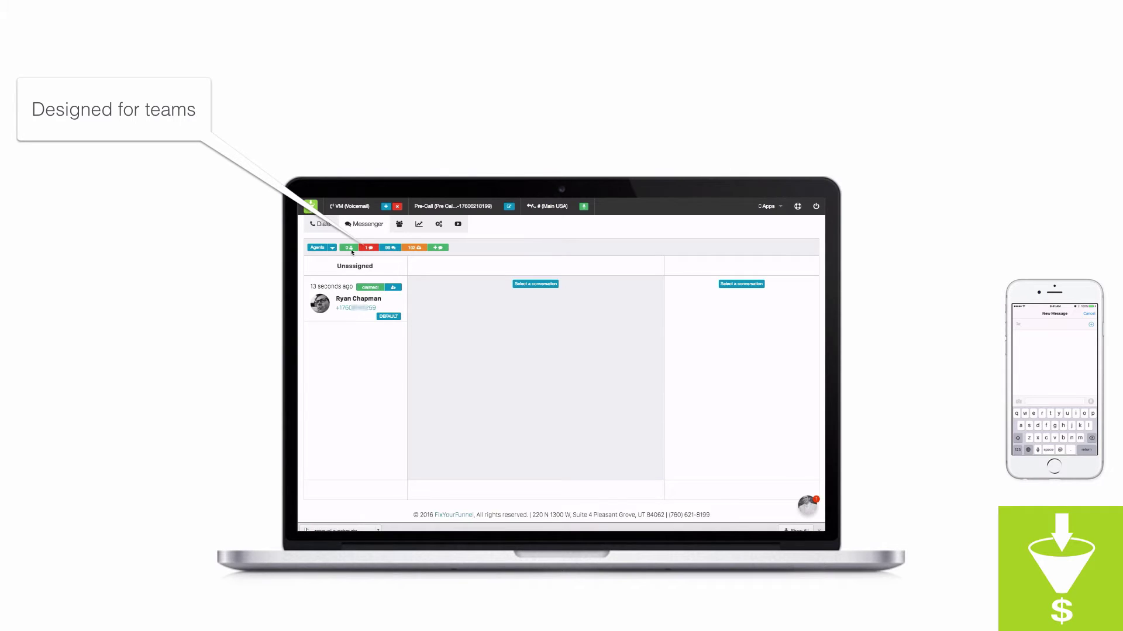
pyautogui.click(348, 249)
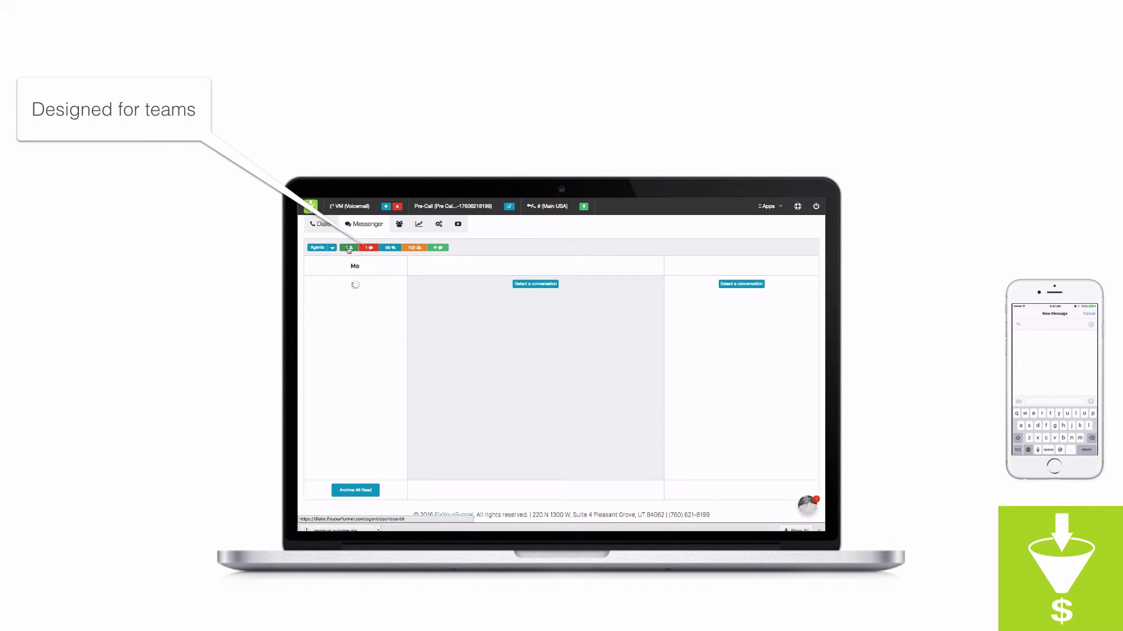
pyautogui.click(339, 300)
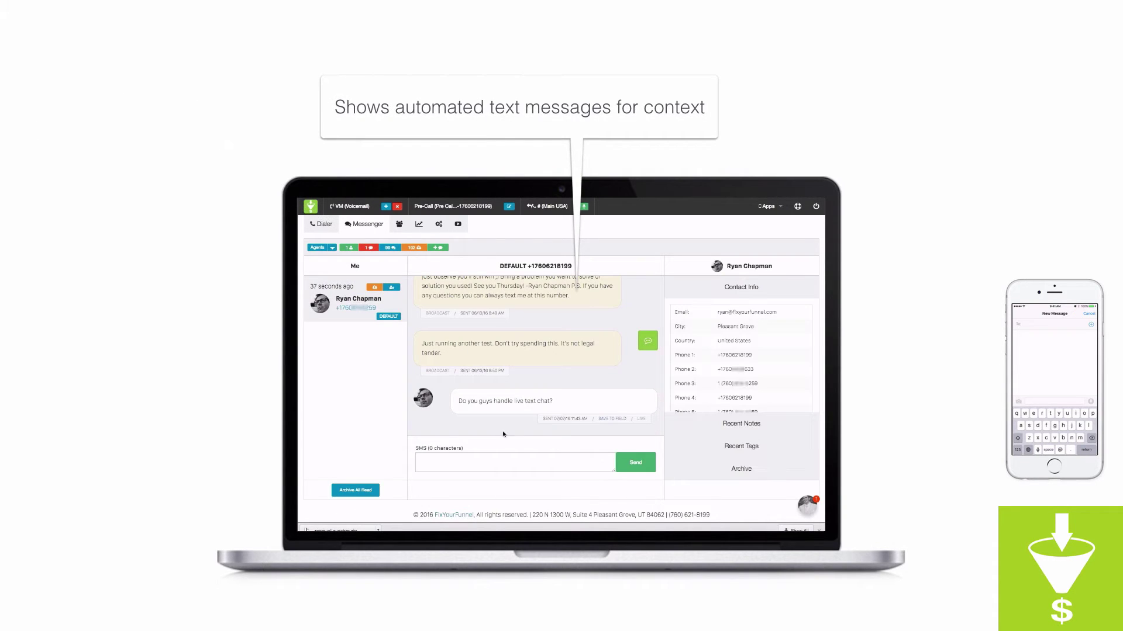
pyautogui.click(497, 465)
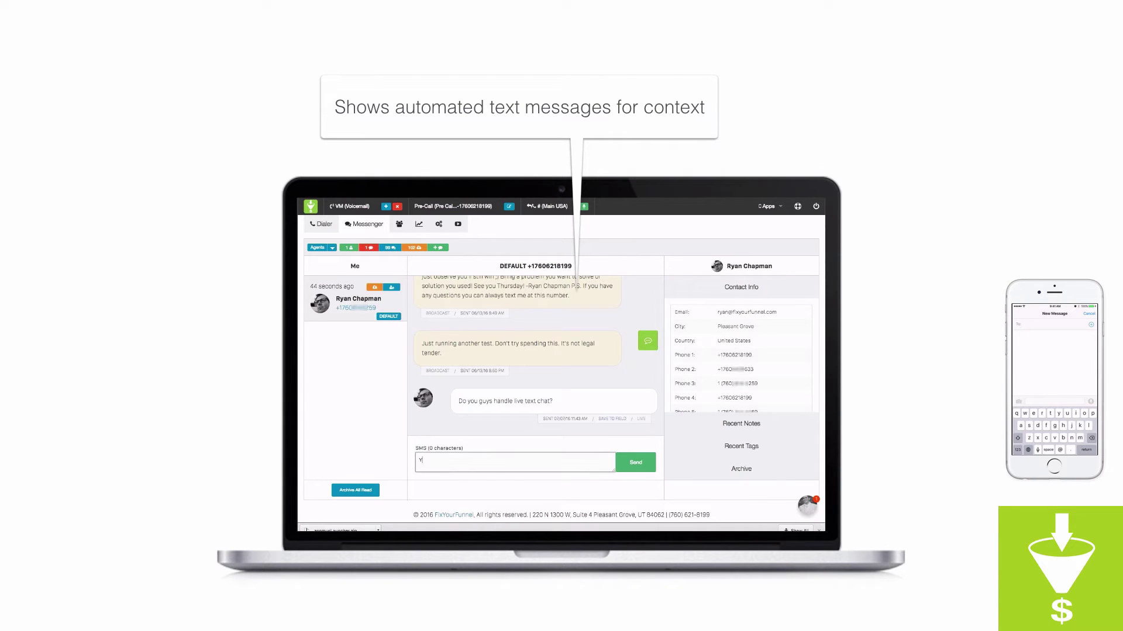
pyautogui.write('Yeah, we do! What are you planning on doing with te')
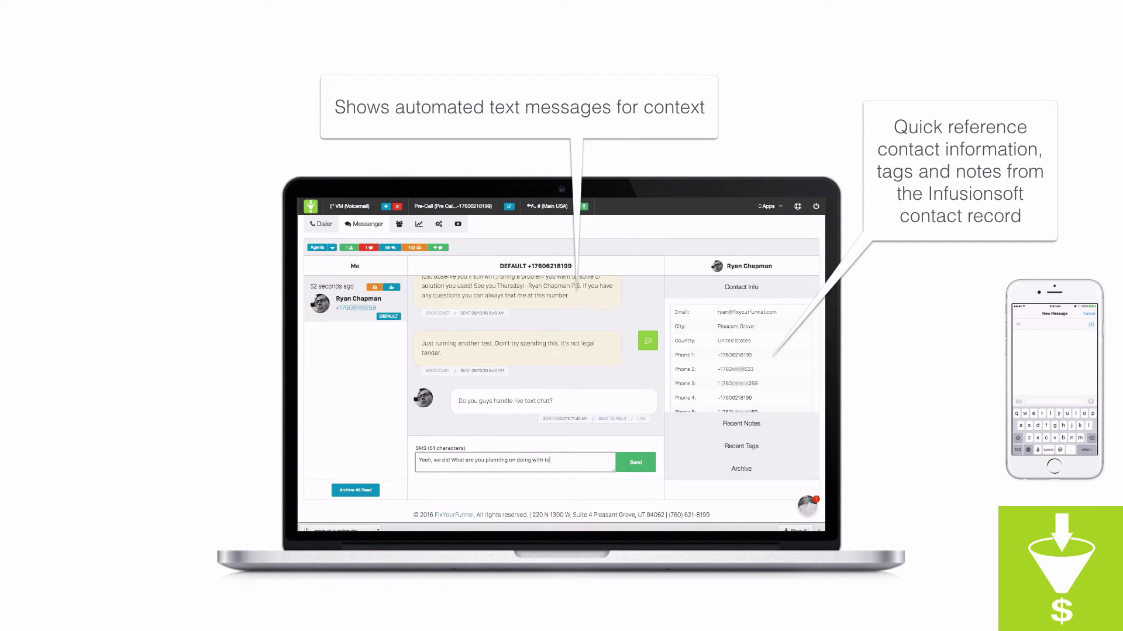
pyautogui.write('xt messaging in your business?')
pyautogui.click(632, 465)
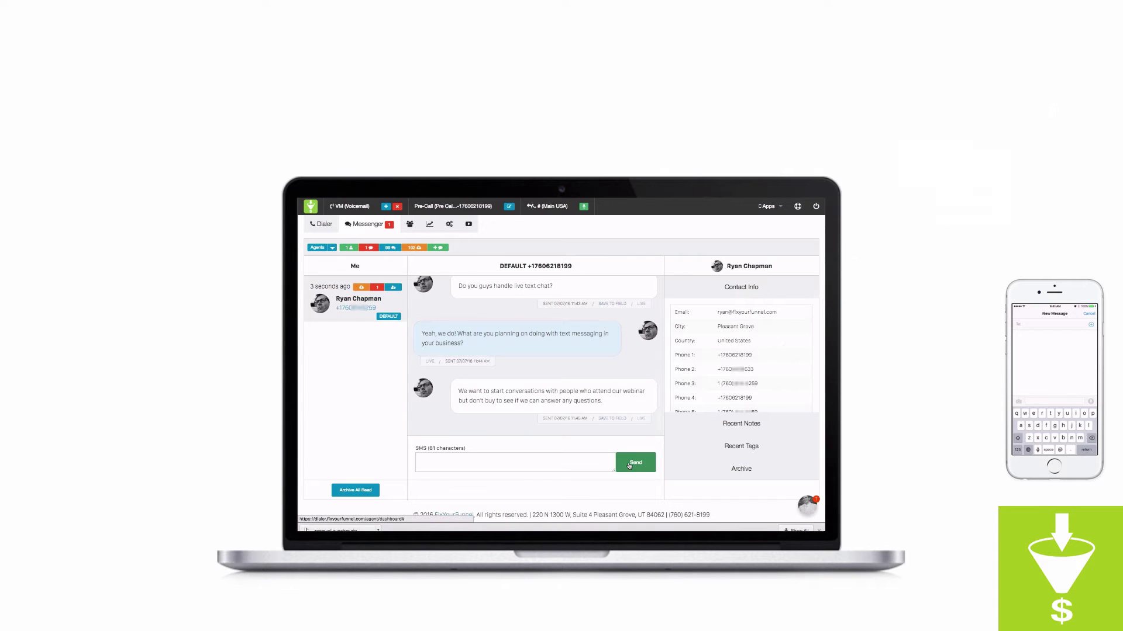
pyautogui.write('Per')
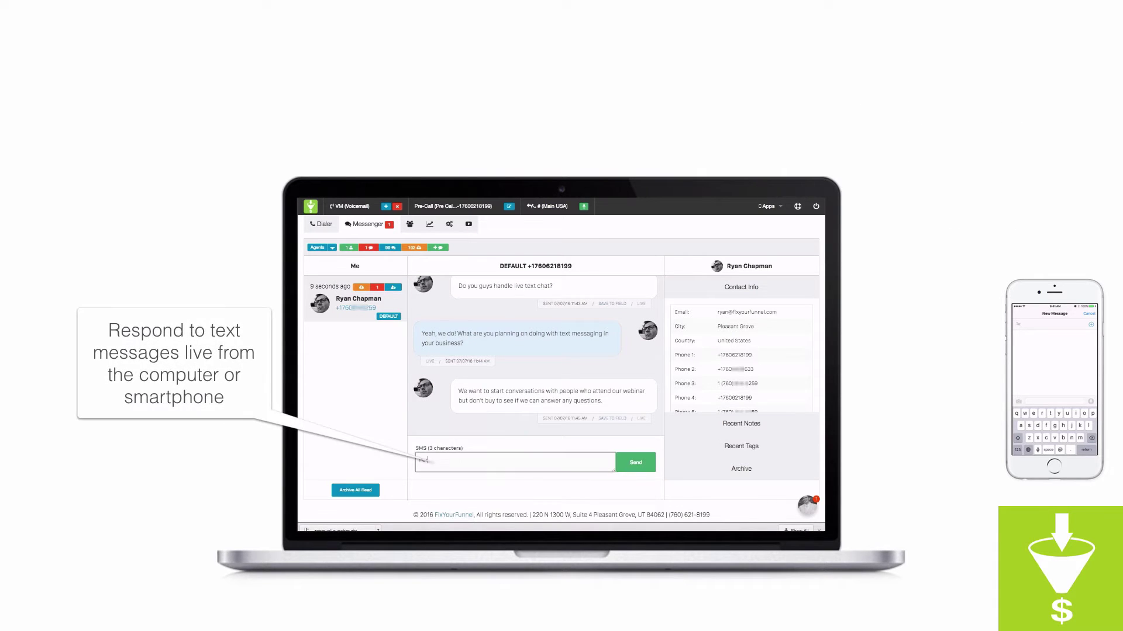
pyautogui.write("fect! Frank Kern, if you've heard of him, is doin")
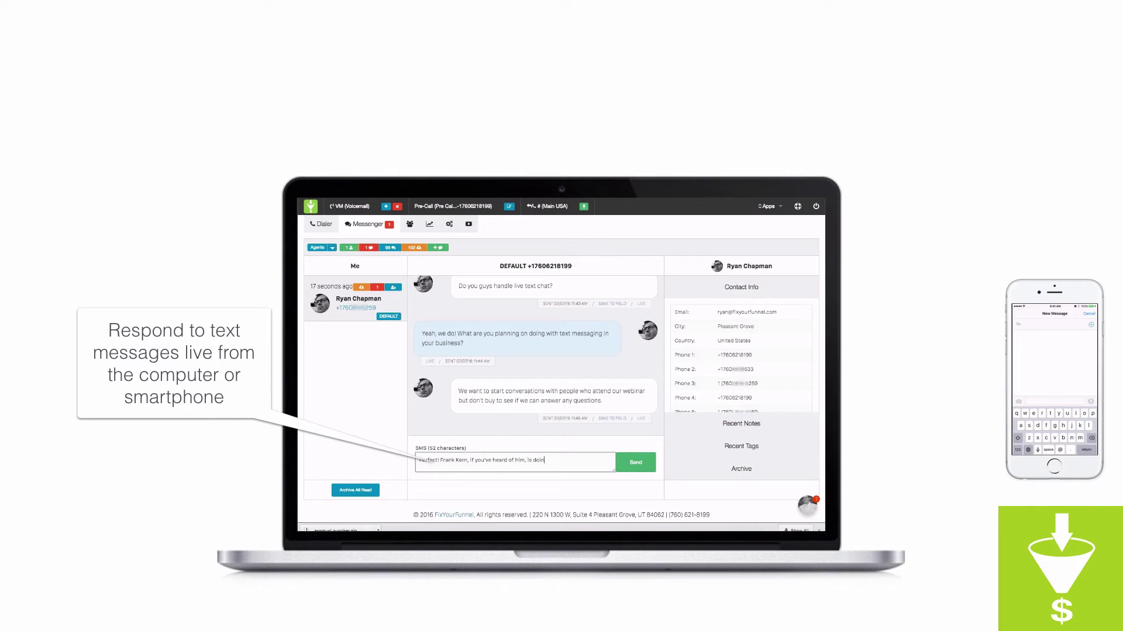
pyautogui.write('g the same thing and he said it doubled his webinar ')
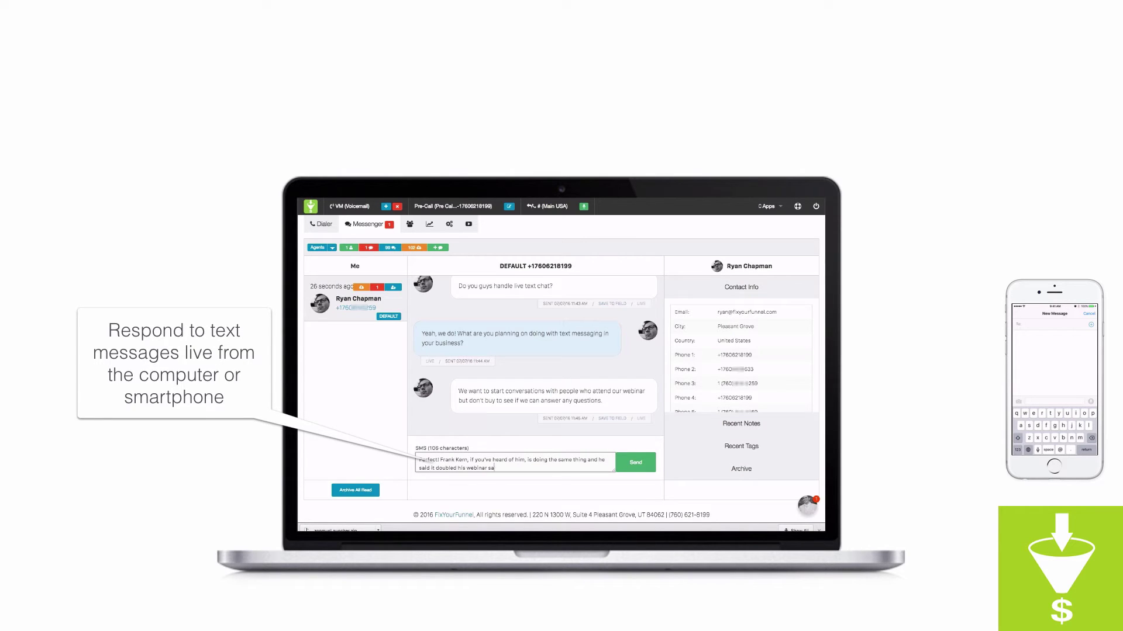
pyautogui.write('sales. Do you need any help')
pyautogui.write(' setting up')
pyautogui.write('p once you get started?')
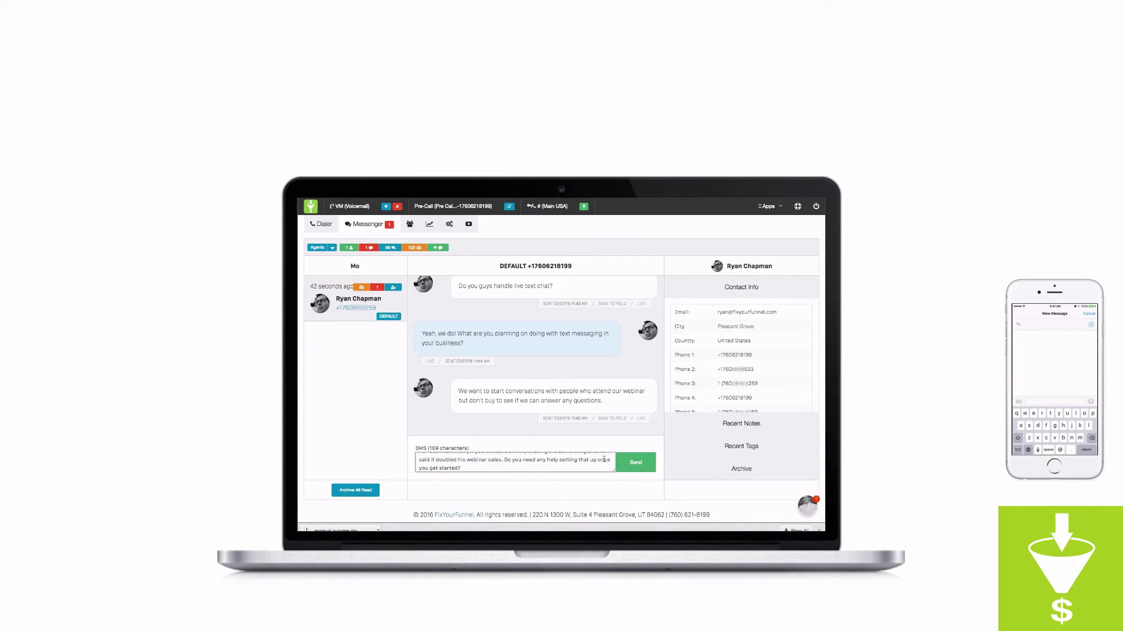
# Step: Send replies offering setup help, asking them to call this number, and promising contact info
pyautogui.click(629, 462)
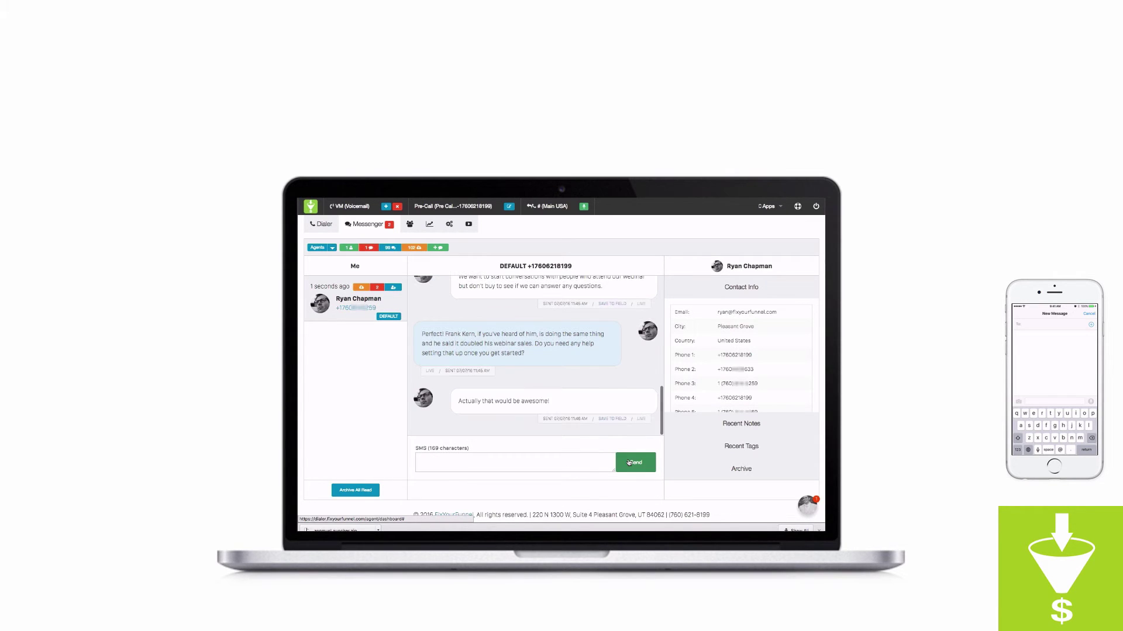
pyautogui.click(606, 464)
pyautogui.write('Great, do you mind if I call you to')
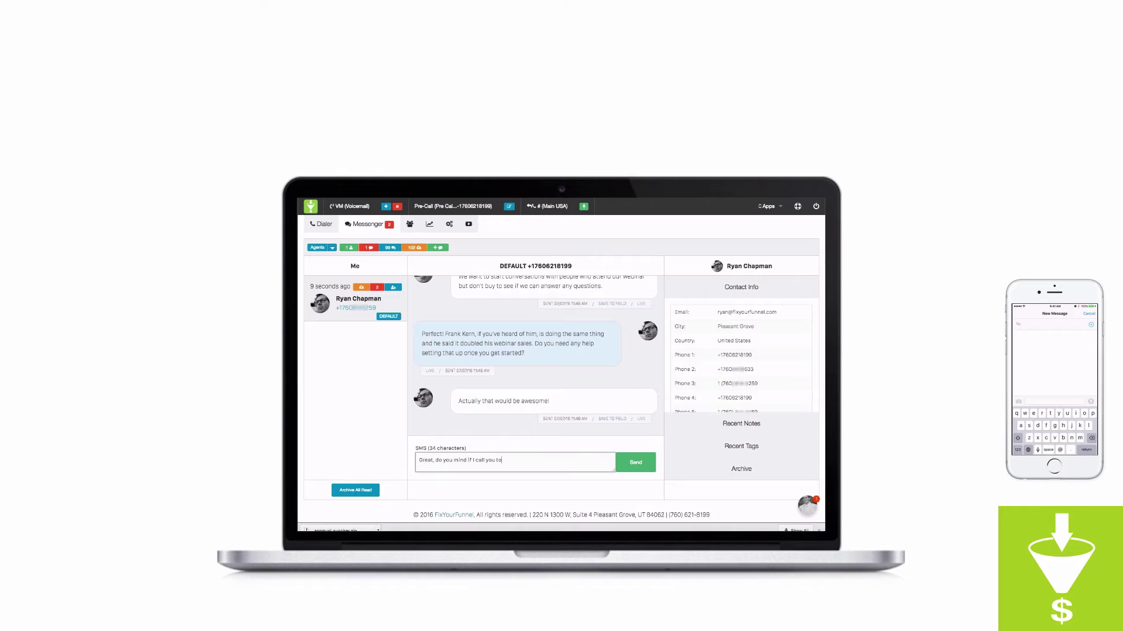
pyautogui.write(' this number real quick to work out the rest of the')
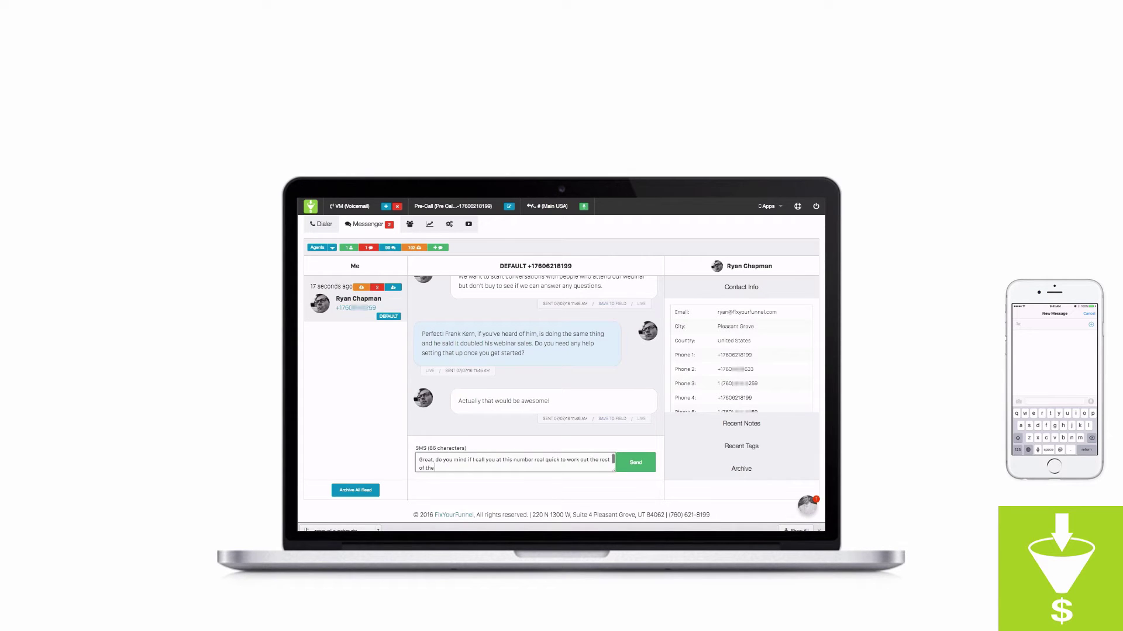
pyautogui.write(' details?')
pyautogui.click(635, 462)
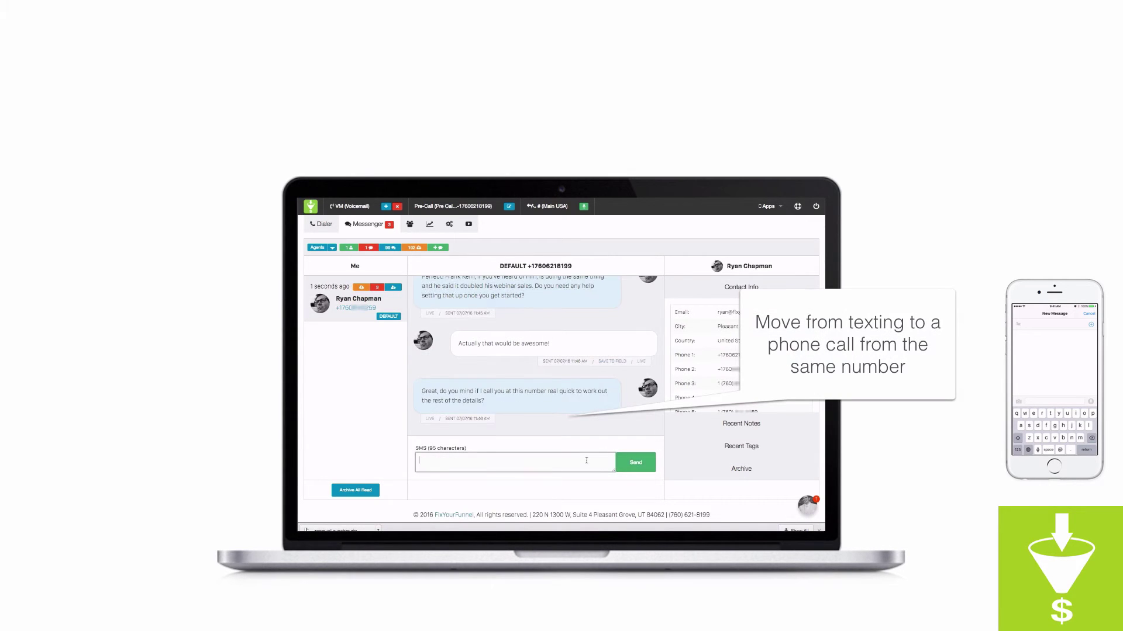
pyautogui.write("Great, I'm also going to")
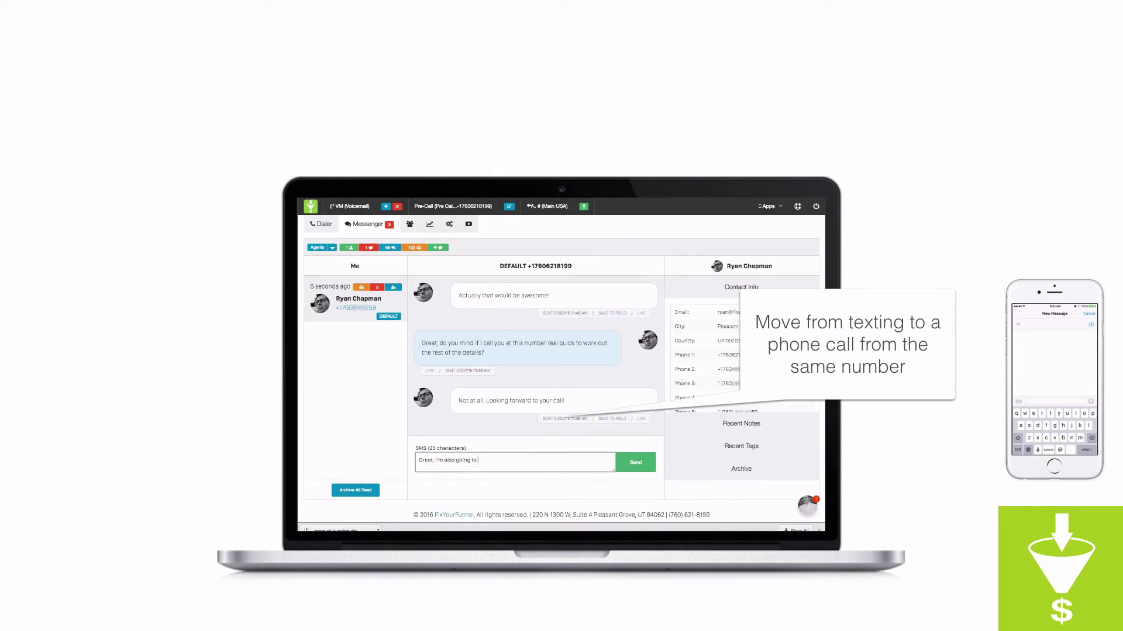
pyautogui.write(' send you our contact info so you can add it to your phone f')
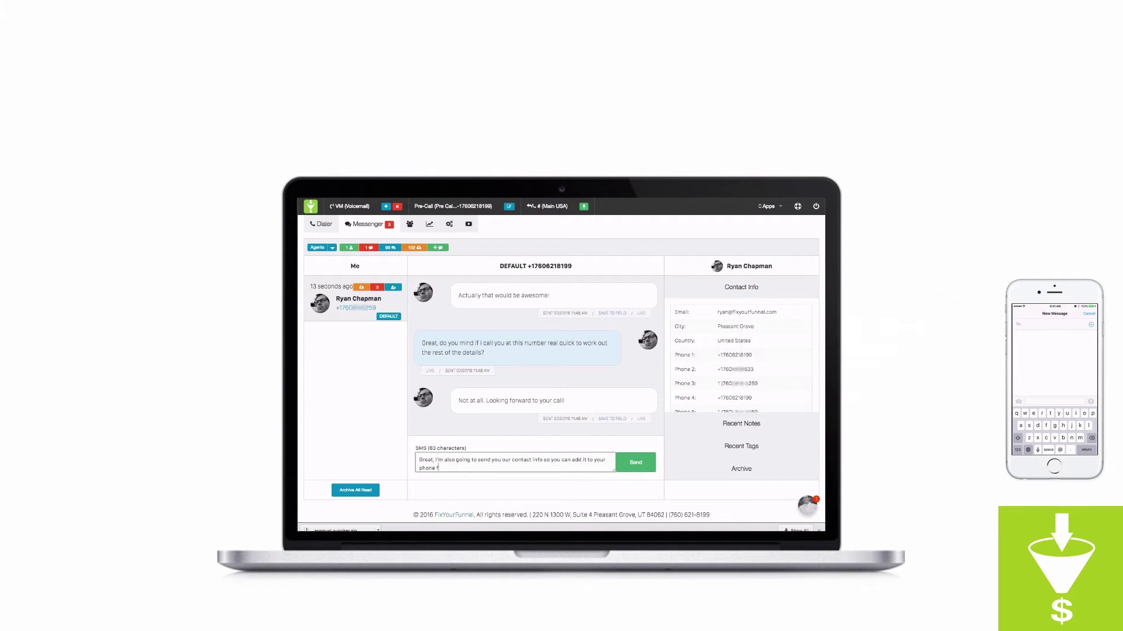
pyautogui.write('or quick reference in the future!')
pyautogui.click(628, 463)
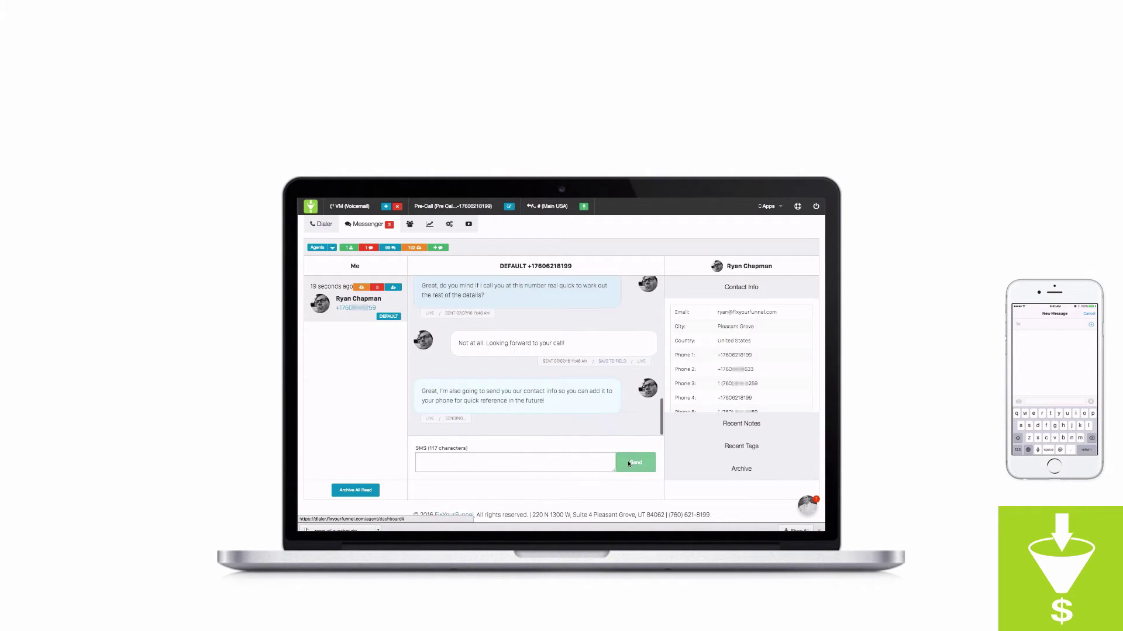
# Step: Add the 'Send the FYF vcard' tag to the contact from Recent Tags
pyautogui.click(748, 446)
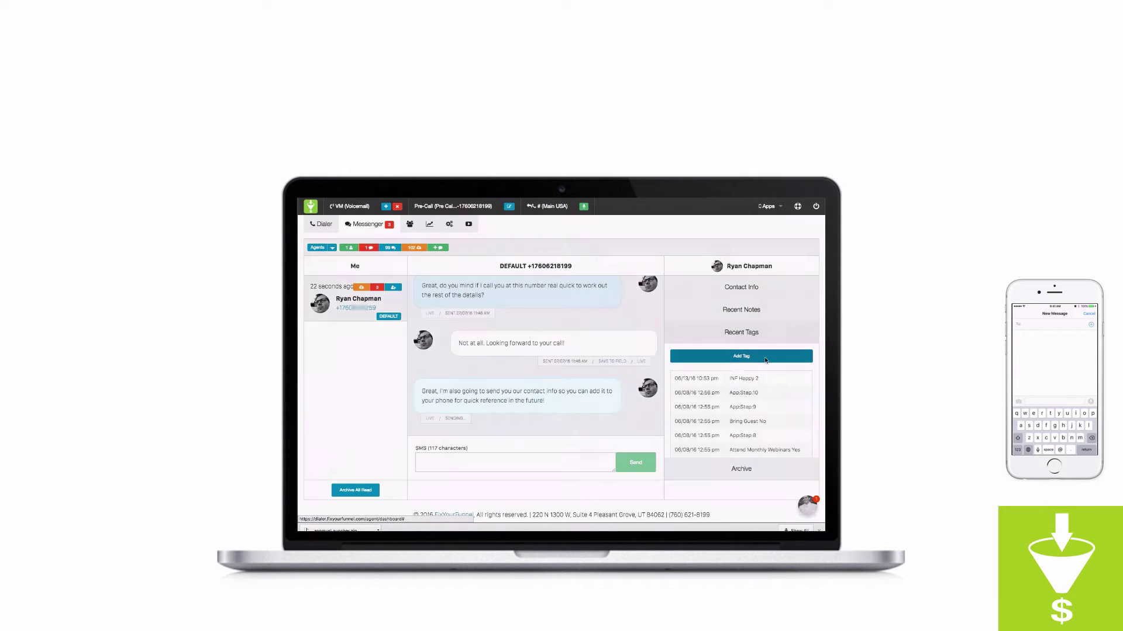
pyautogui.click(764, 359)
pyautogui.click(597, 296)
pyautogui.write('vcard')
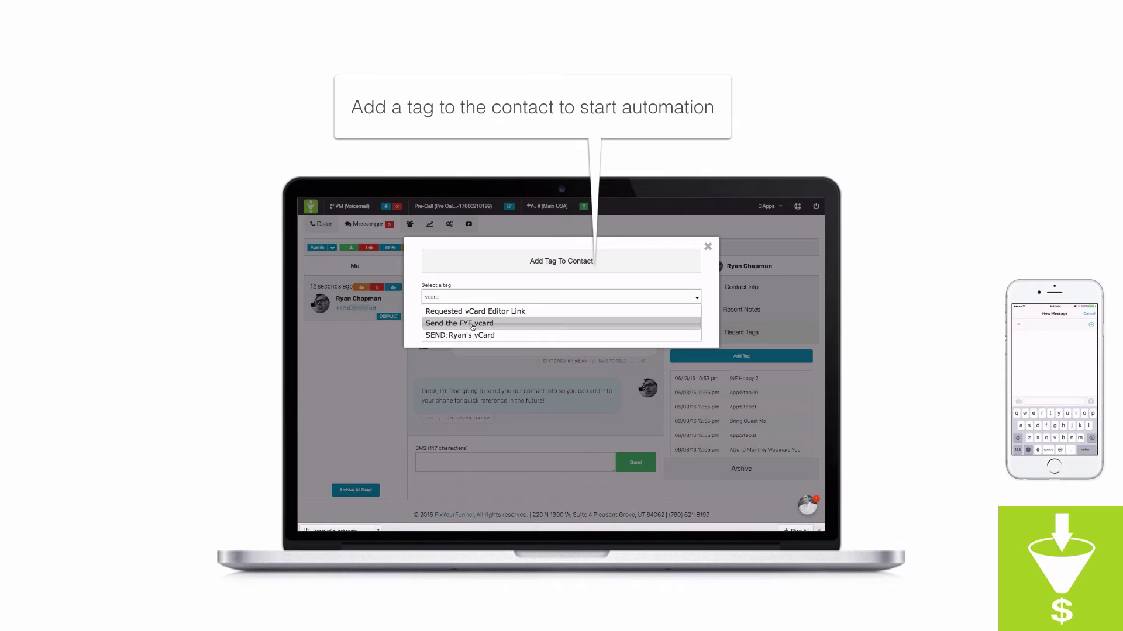
pyautogui.click(471, 324)
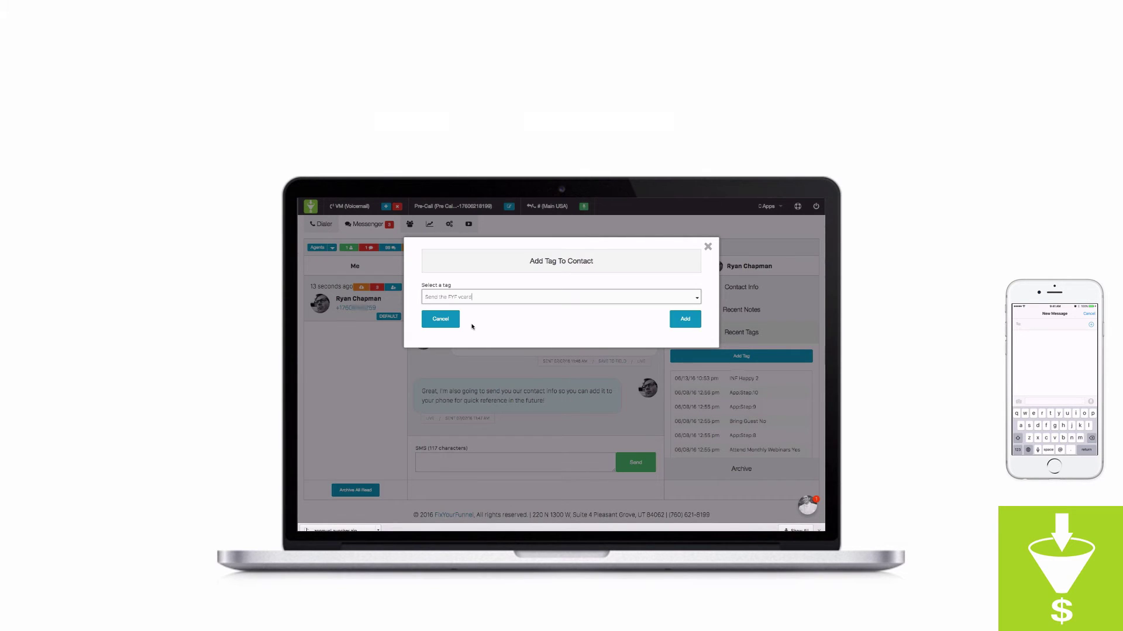
pyautogui.click(674, 320)
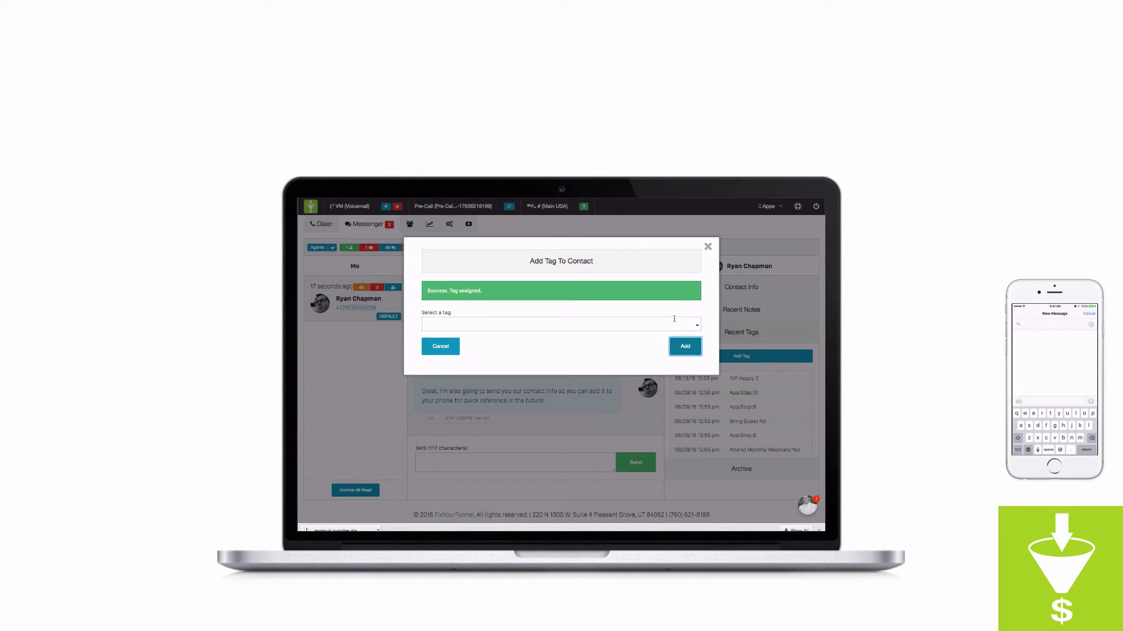
pyautogui.click(707, 247)
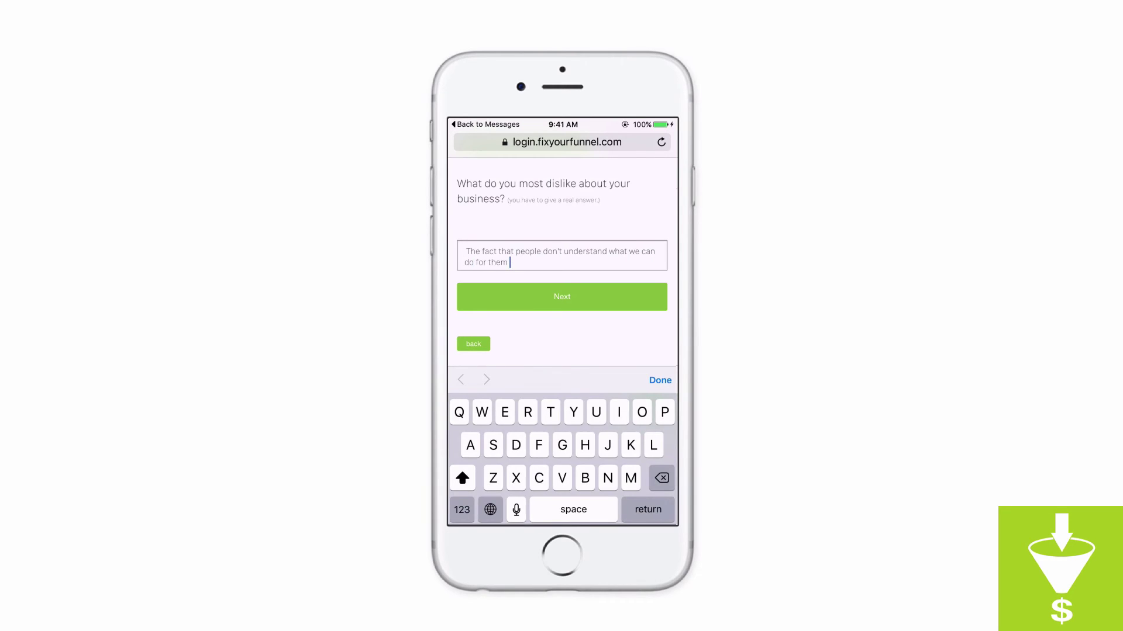
# Step: Submit the business-dislike answer, answer Yes to the webinar, answer the next question, and enter the full name
pyautogui.click(561, 297)
pyautogui.click(473, 342)
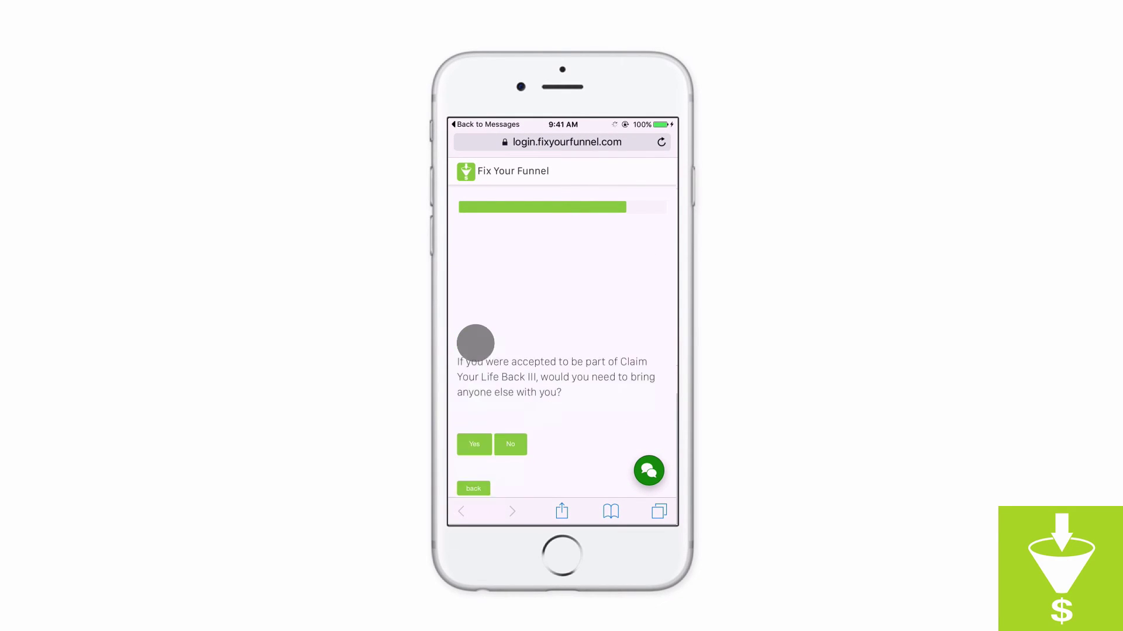
pyautogui.click(511, 328)
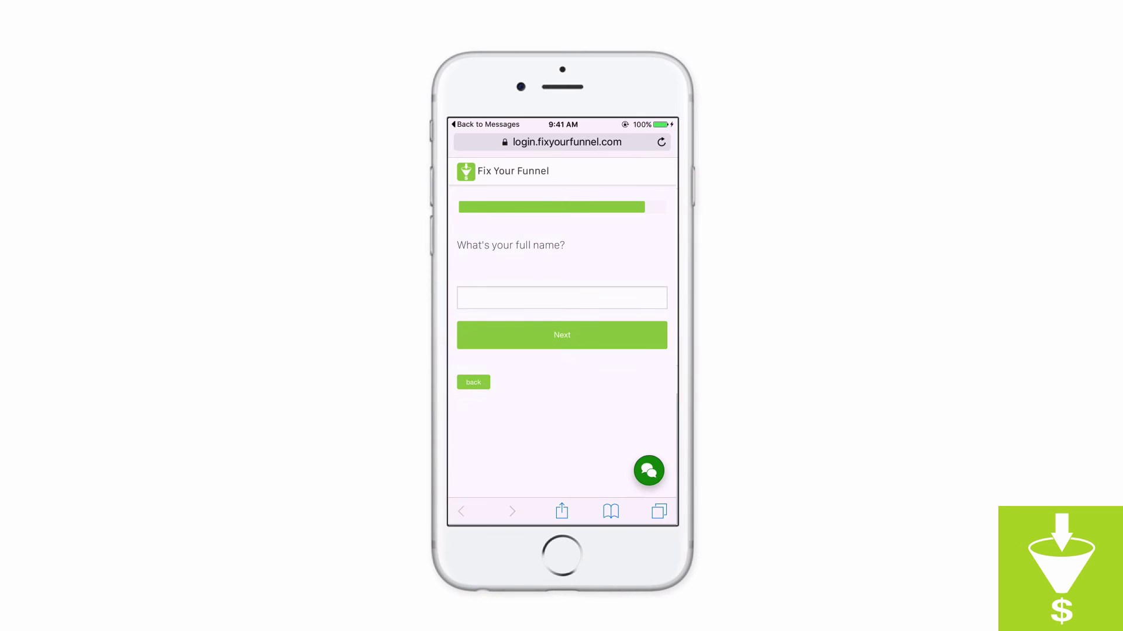
pyautogui.click(523, 298)
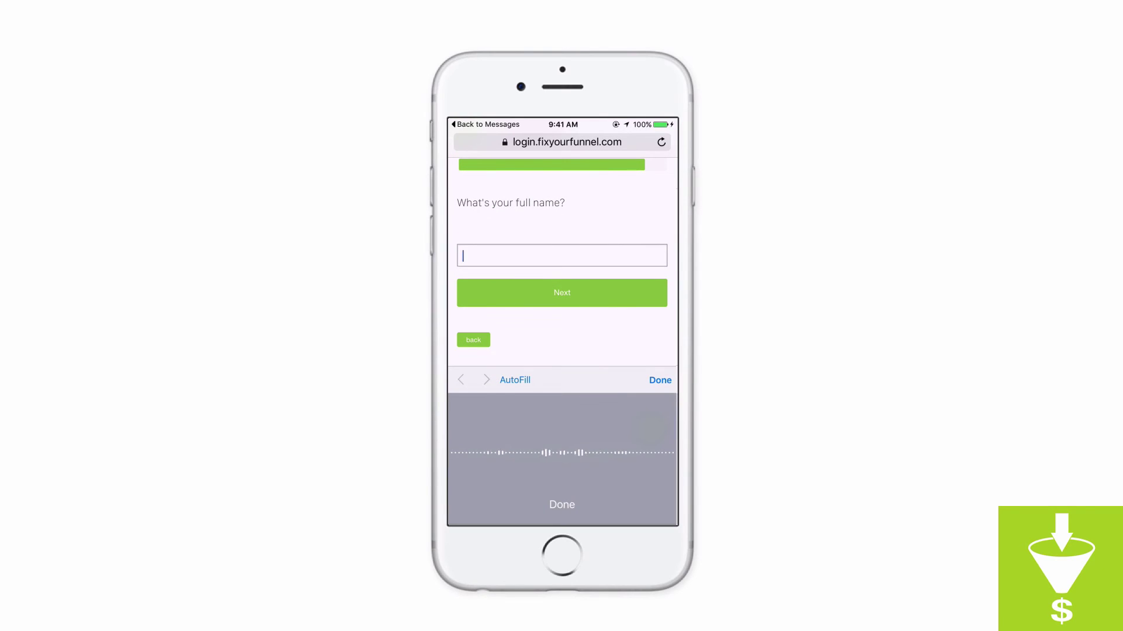
pyautogui.write('Ryan Chapman')
pyautogui.click(562, 505)
# Step: Submit the name to finish the mobile survey and reach the completion page
pyautogui.click(562, 336)
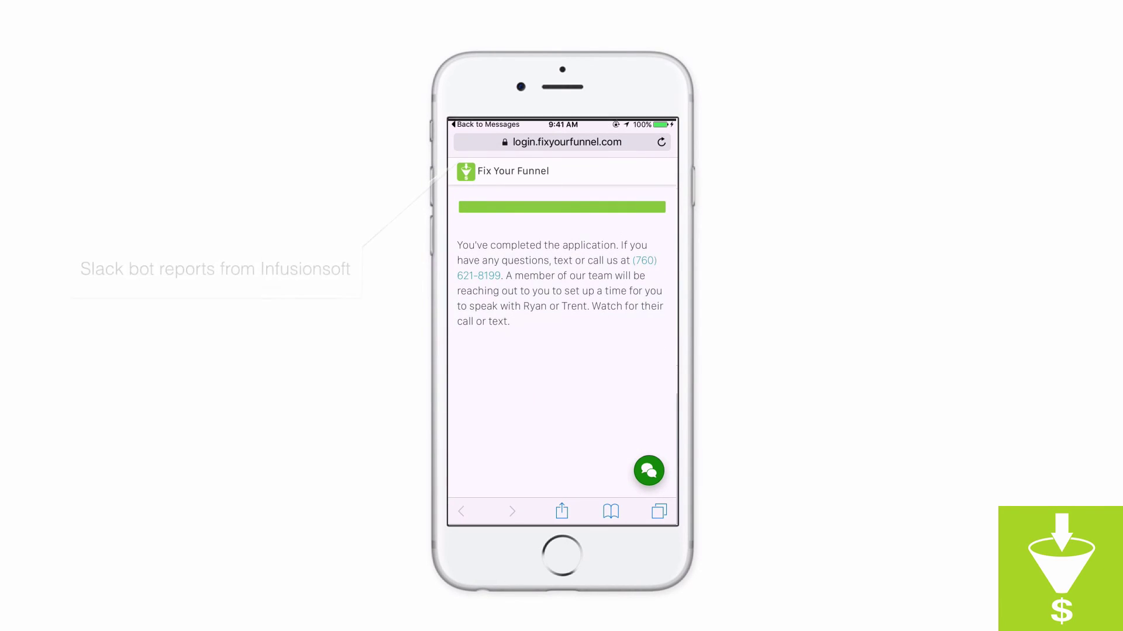